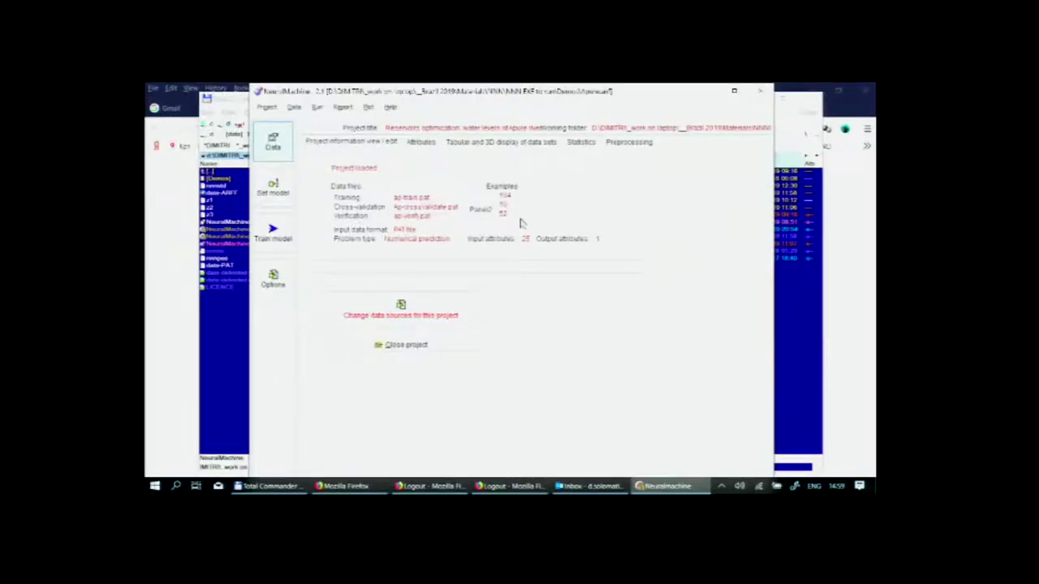
Step: Open the Specify data sources dialog for the loaded reservoir water-levels project
left_click(415, 303)
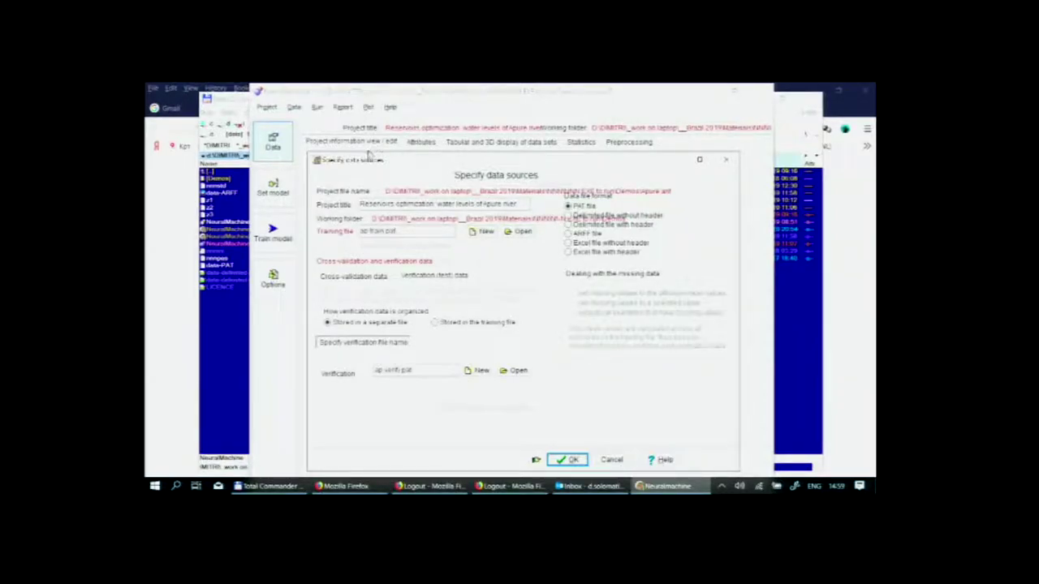
Step: Cancel the data sources dialog, leaving the PAT training and verification files unchanged
left_click(612, 460)
Step: Review all 26 attributes and the output attribute setting, then display the training data table
left_click(415, 143)
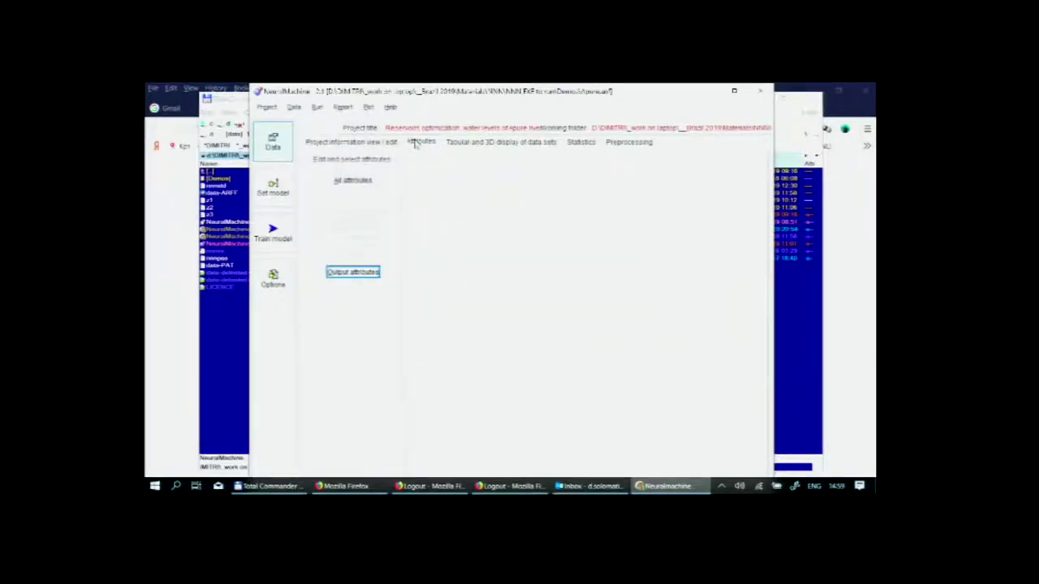
left_click(369, 180)
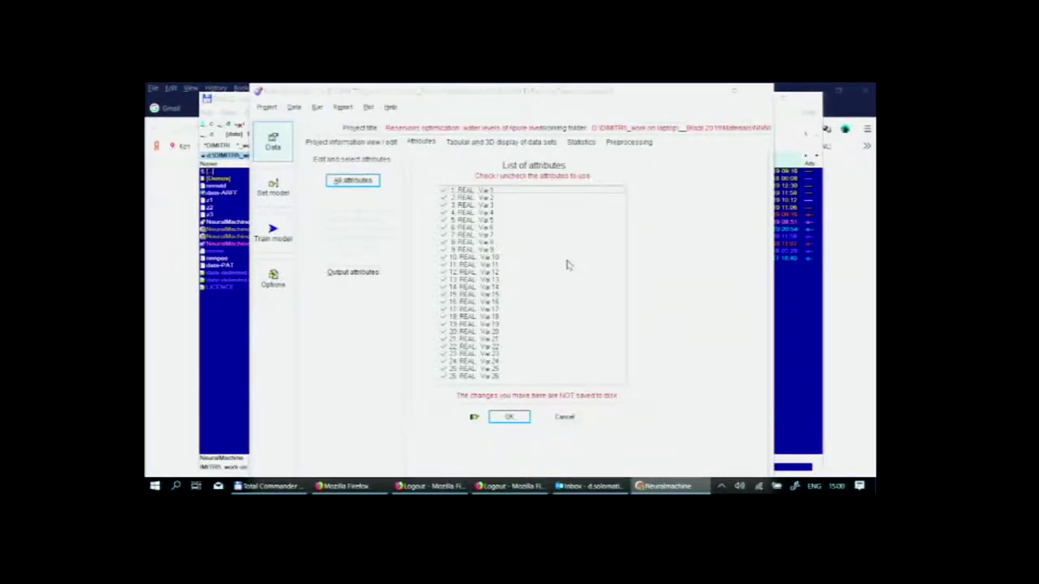
left_click(566, 417)
left_click(345, 272)
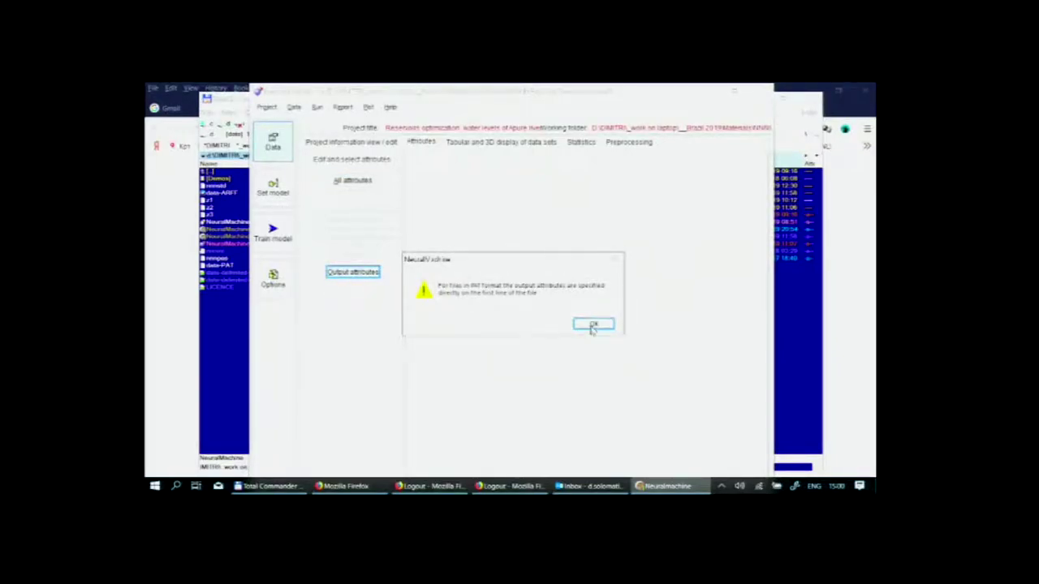
left_click(592, 325)
left_click(497, 142)
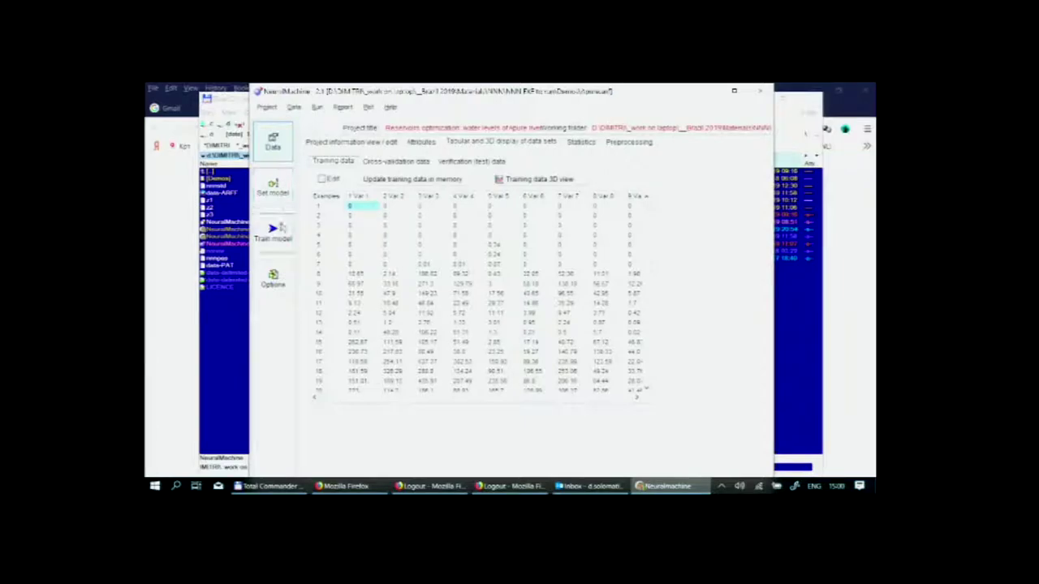
left_click(282, 230)
Step: On the Train model page, choose stepwise training with a delay between iterations
left_click(329, 133)
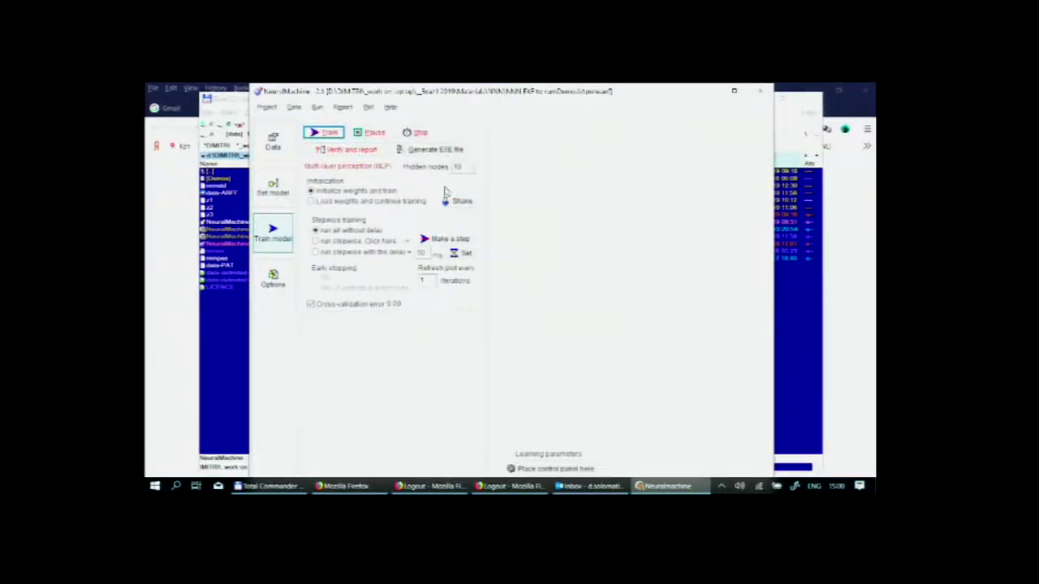
left_click(385, 253)
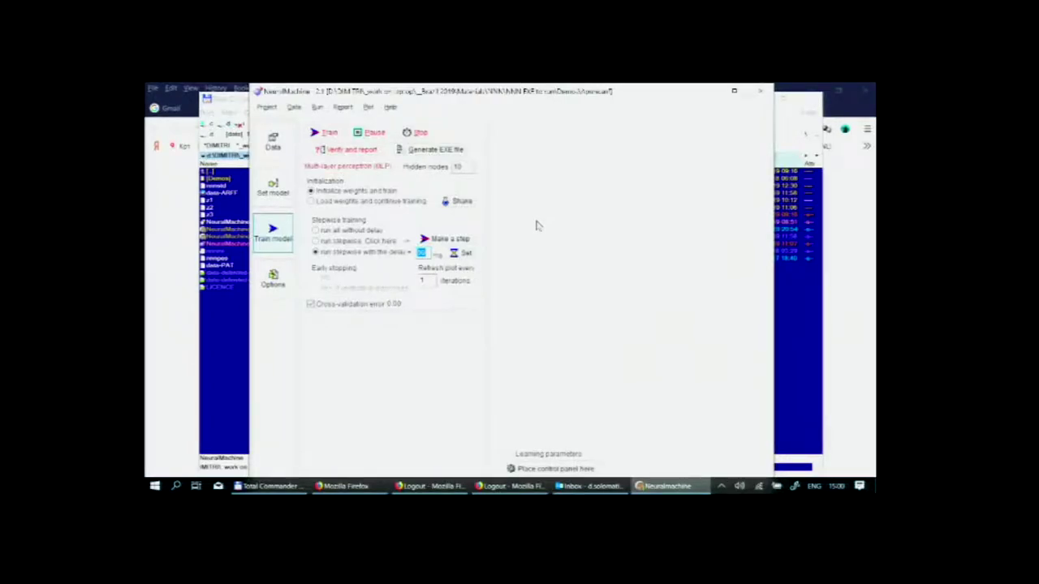
Step: Set the delay between training iterations to 200 ms
left_click(465, 254)
left_click_drag(513, 274, 469, 277)
type("1")
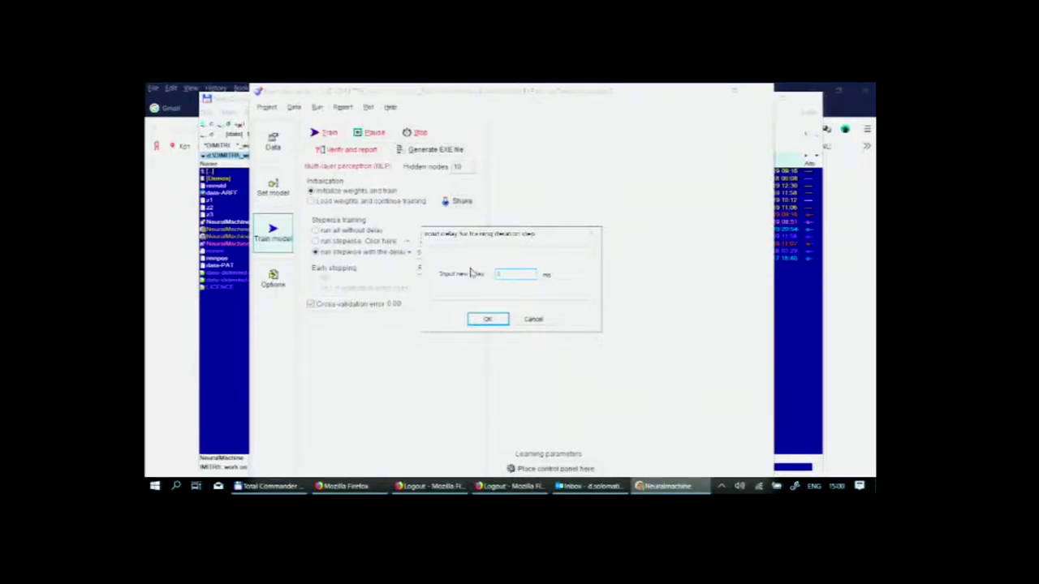
type("77")
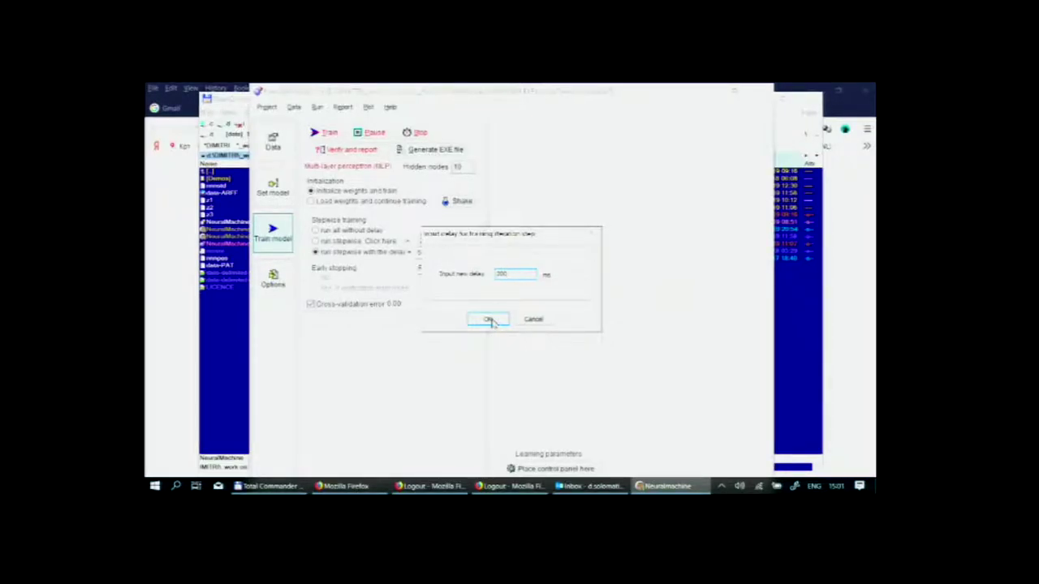
left_click(489, 321)
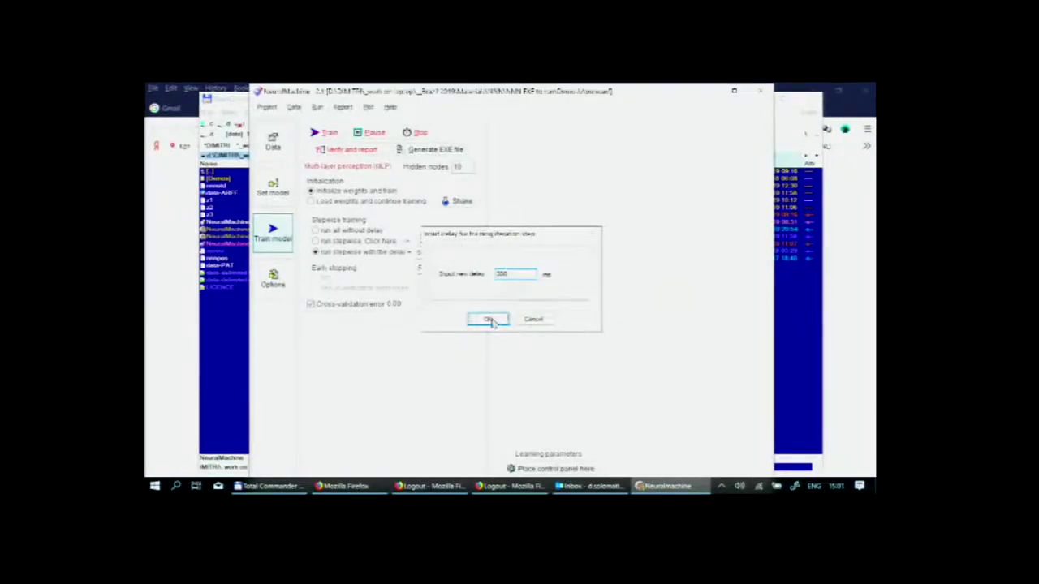
Step: Train the perceptron with the 200 ms delay, stop it, and run Verify and report
left_click(323, 132)
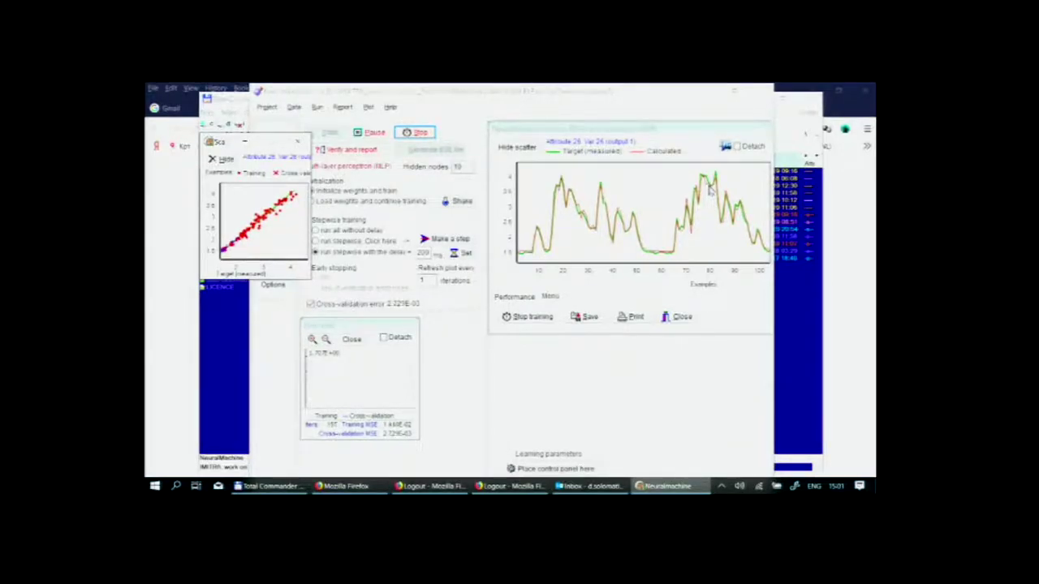
left_click(415, 134)
left_click(373, 150)
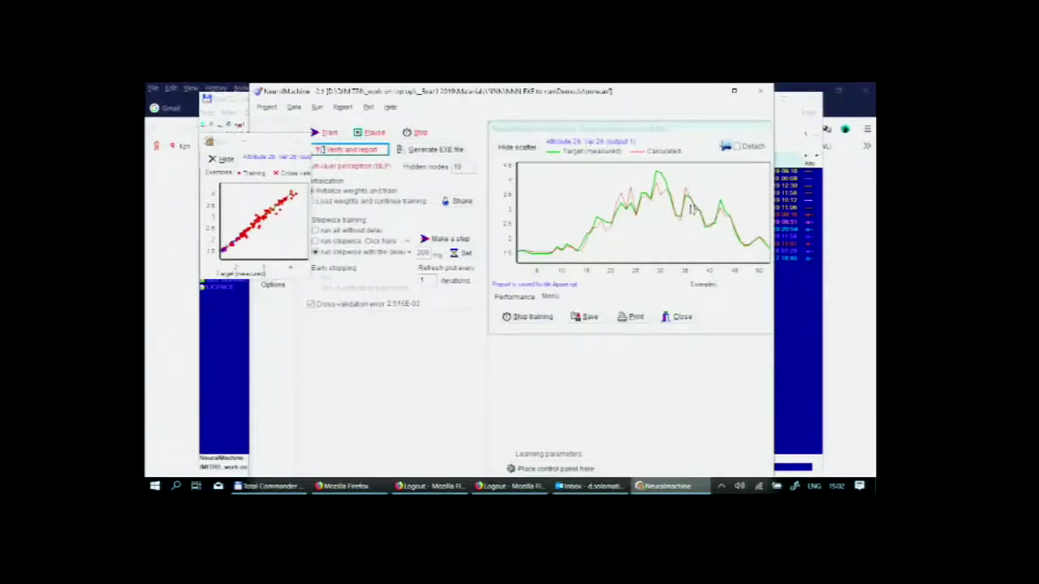
left_click(410, 135)
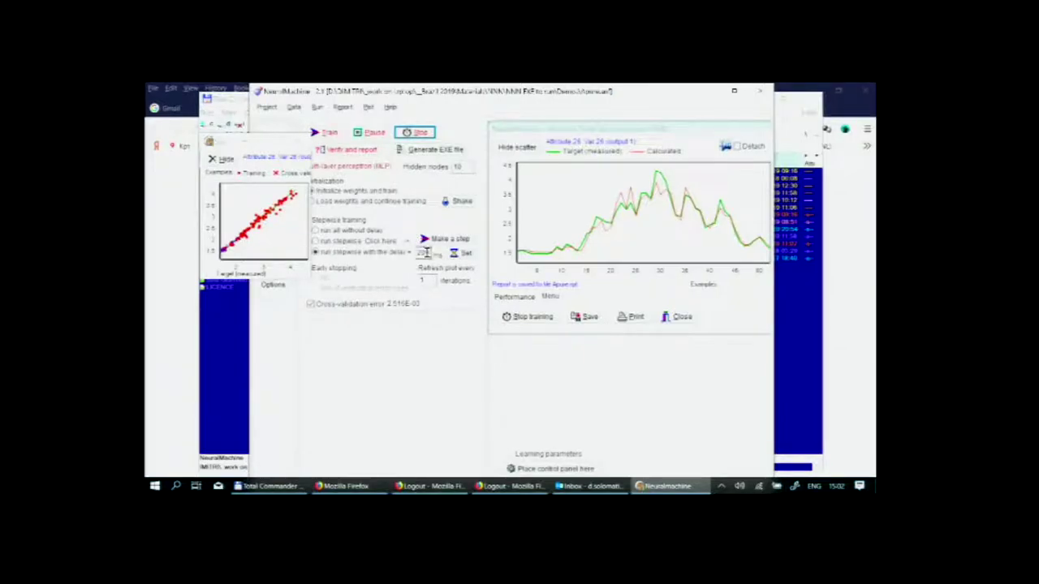
Step: Retrain the network with no step delay, stopping after 577 iterations at error 1.521E-03
left_click(349, 231)
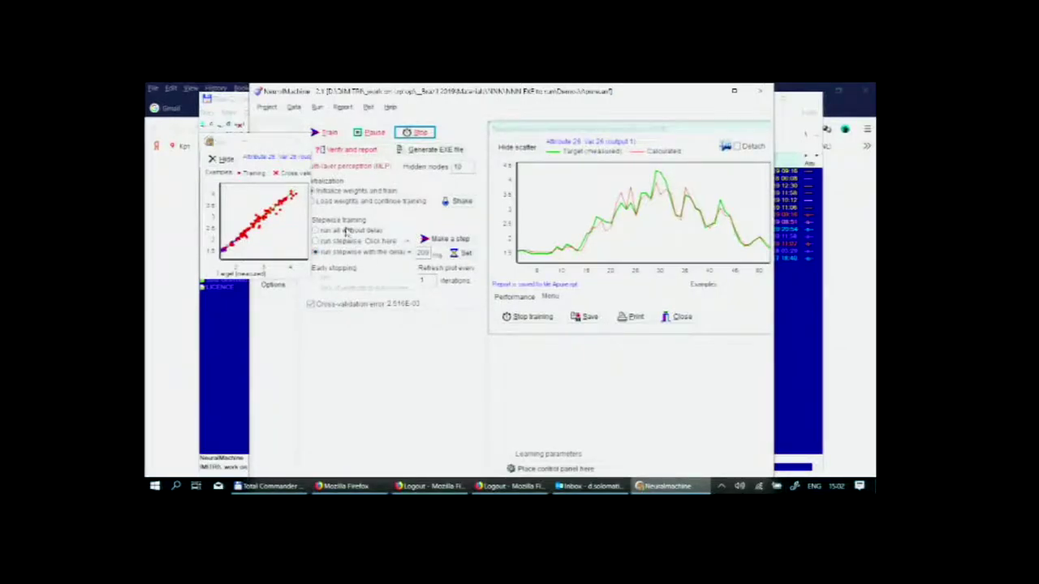
left_click(329, 134)
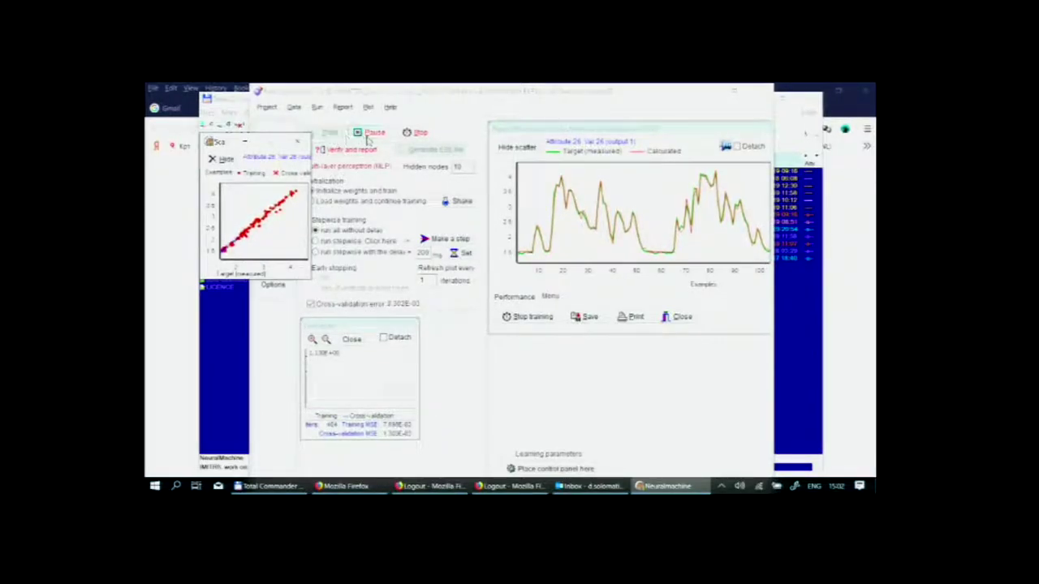
left_click(408, 134)
Step: Display the network structure diagram of 25 inputs, hidden layer and output Var 26, then close it
left_click(369, 107)
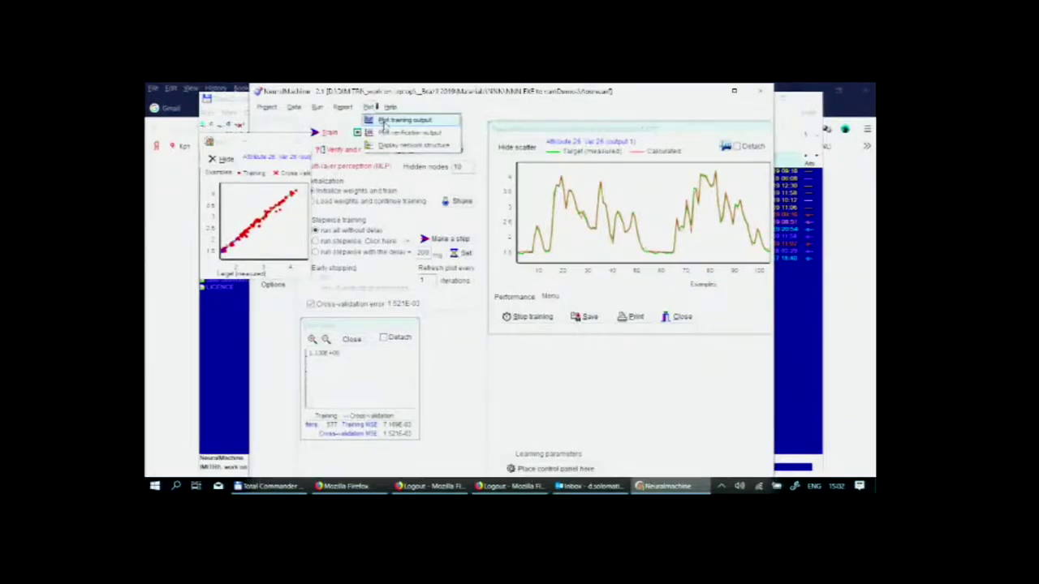
left_click(394, 146)
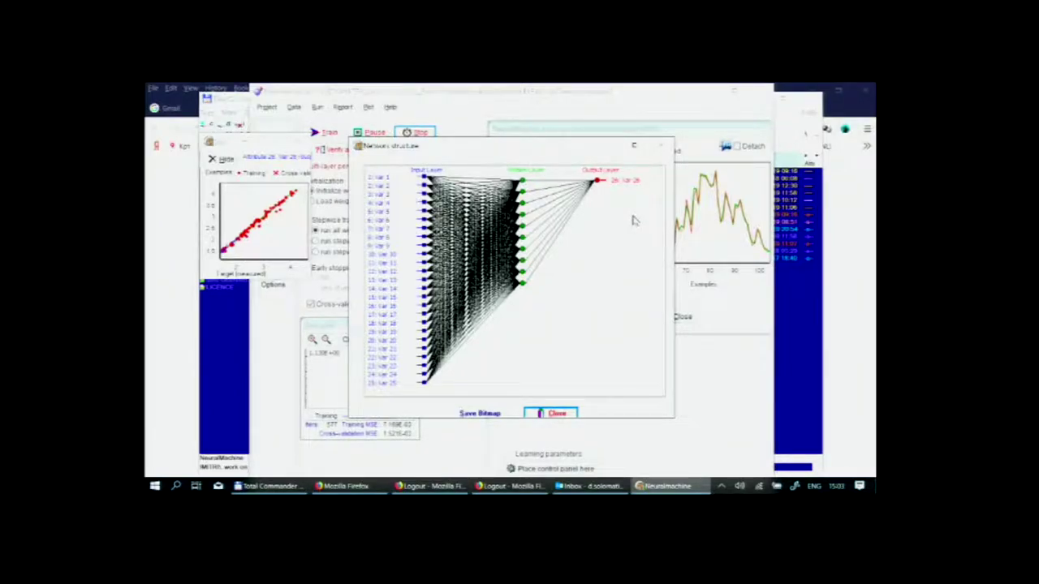
left_click(555, 414)
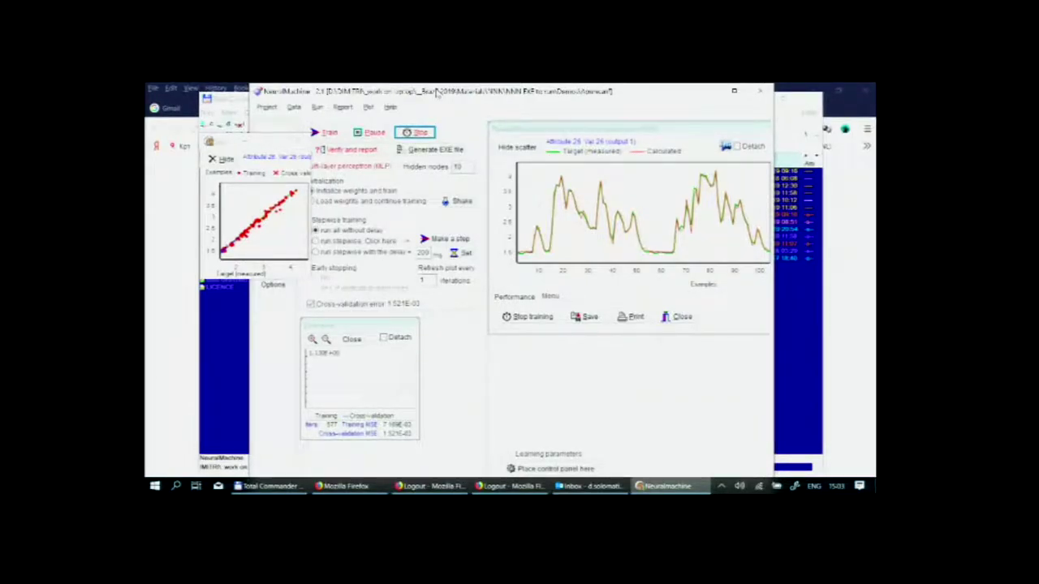
Step: Return to the training data table and scroll across to columns Var 15 through Var 23
left_click(284, 166)
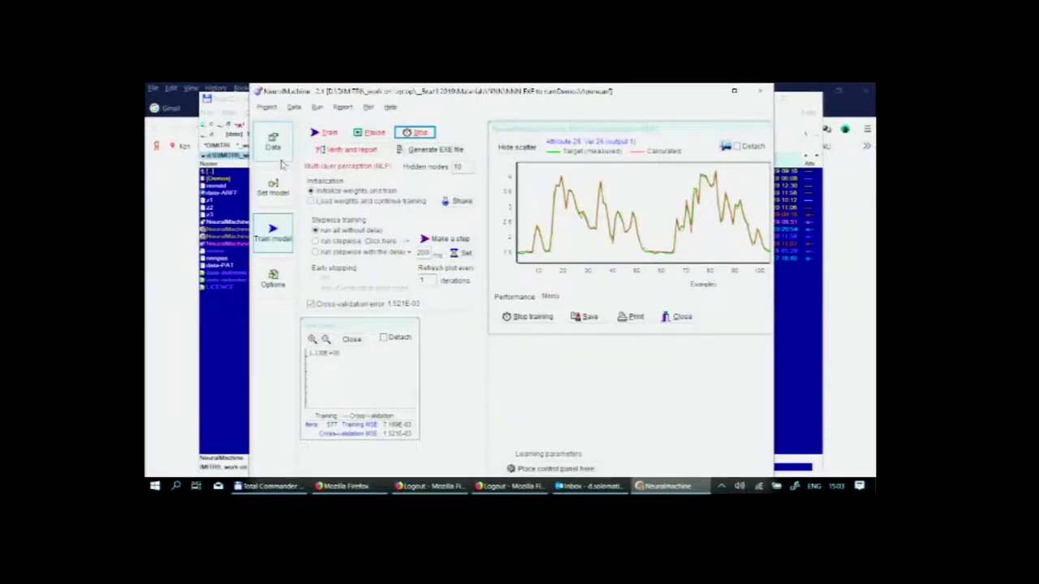
left_click(284, 166)
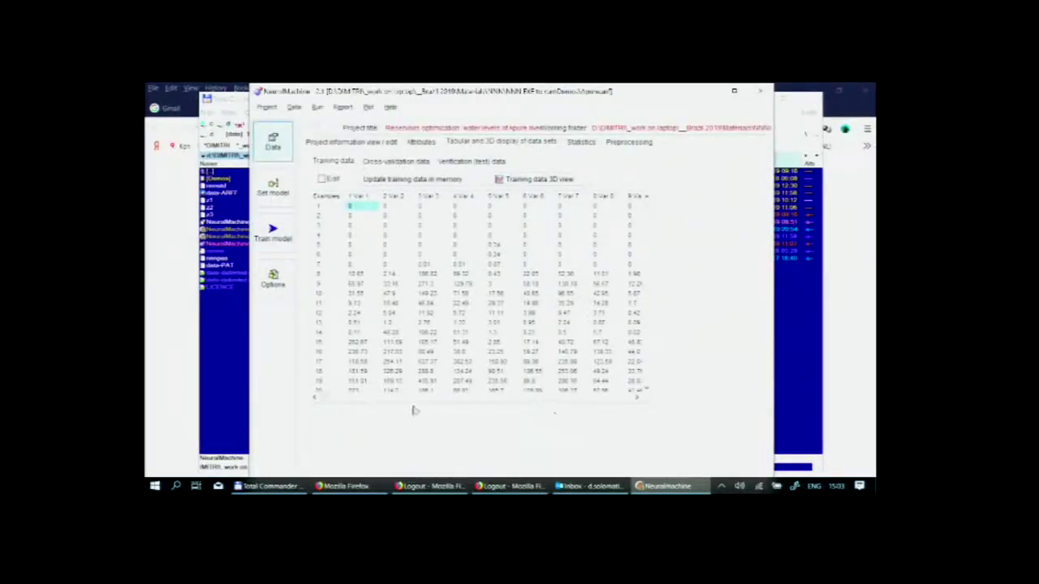
left_click_drag(328, 400, 447, 395)
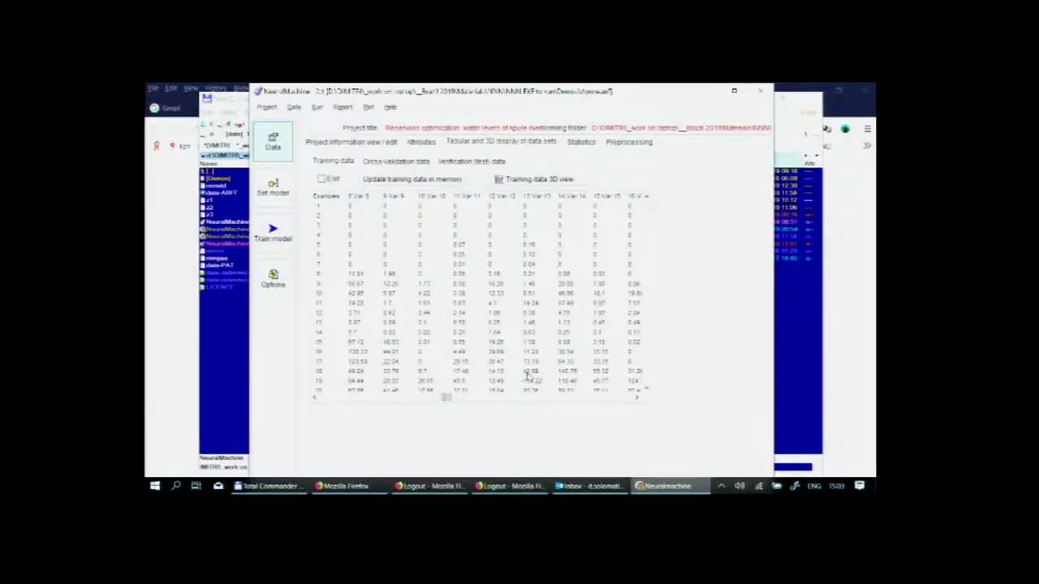
left_click_drag(549, 401, 552, 395)
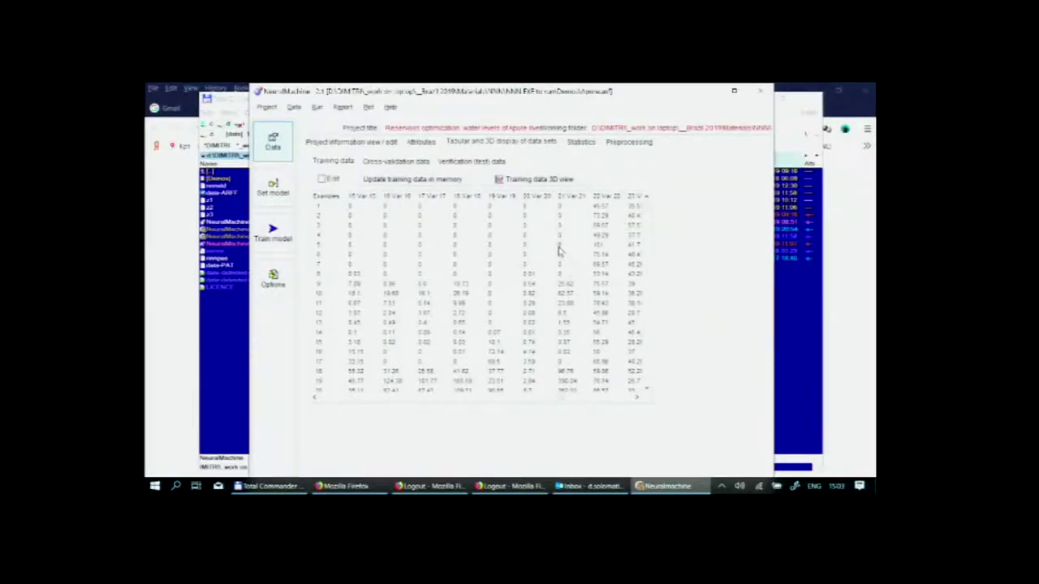